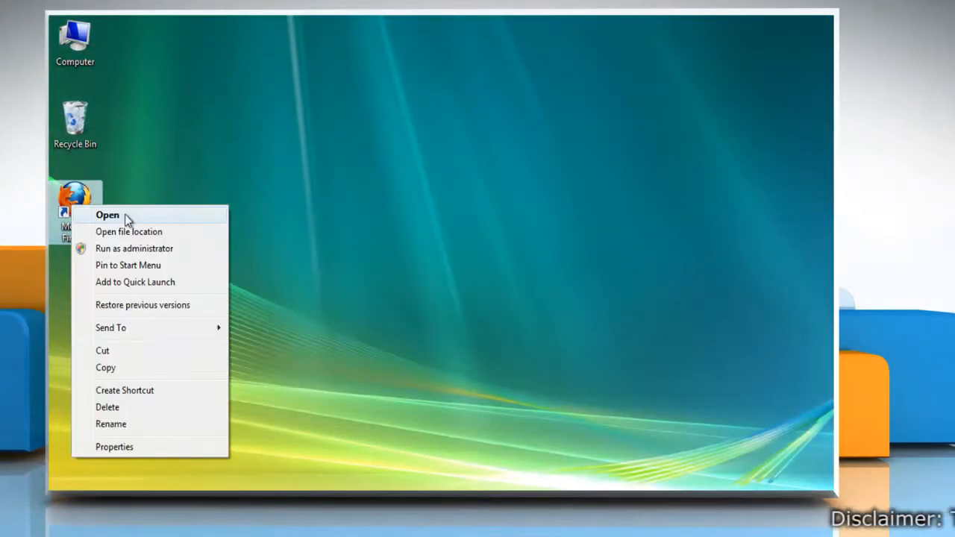
# Step: Launch Firefox from its desktop shortcut and bring up the main Firefox menu
pyautogui.click(126, 218)
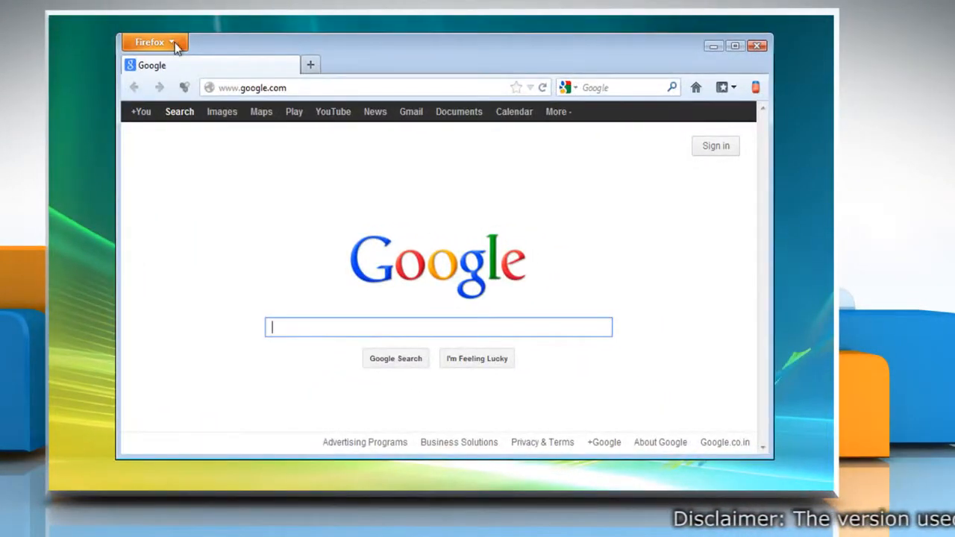
pyautogui.click(176, 46)
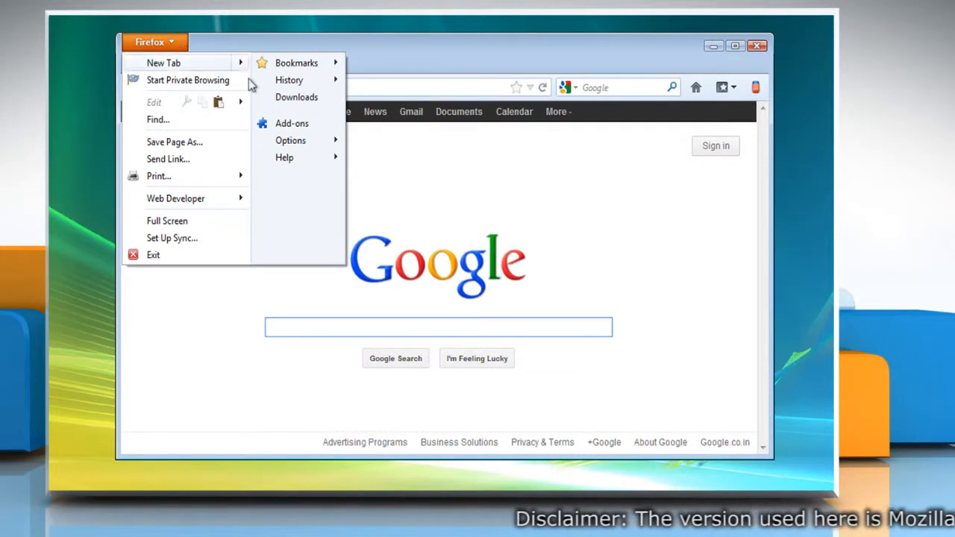
pyautogui.moveTo(291, 140)
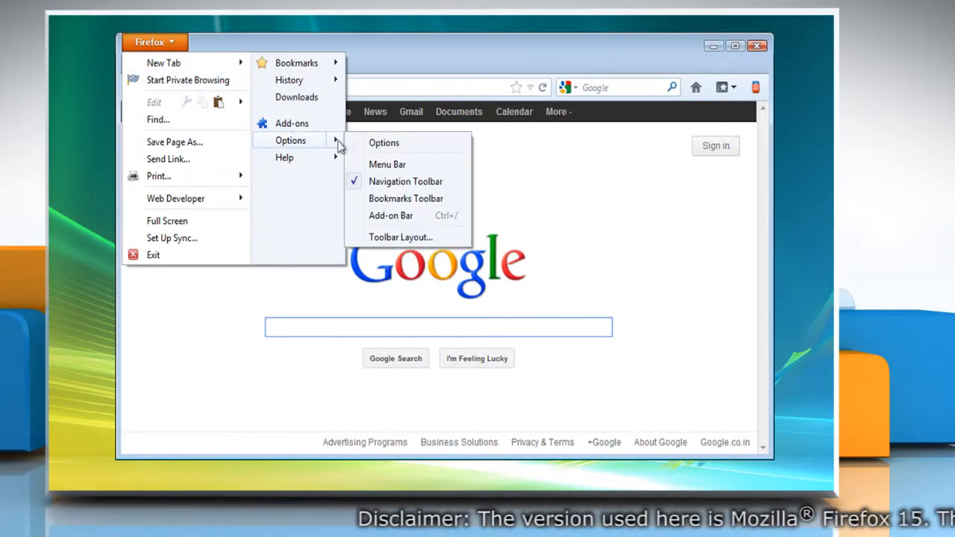
# Step: In Options > Advanced > General, leave hardware acceleration unchecked and confirm with OK
pyautogui.click(409, 143)
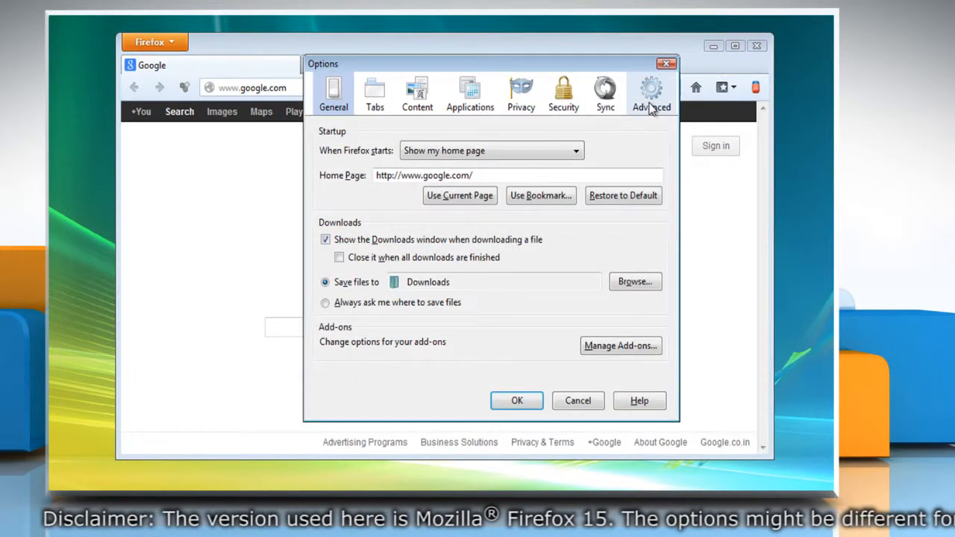
pyautogui.click(651, 109)
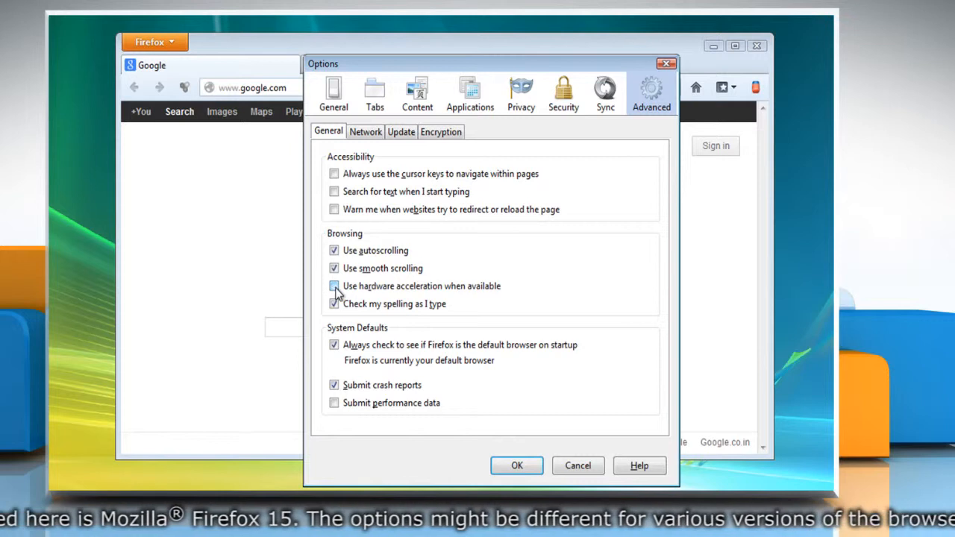
pyautogui.click(515, 467)
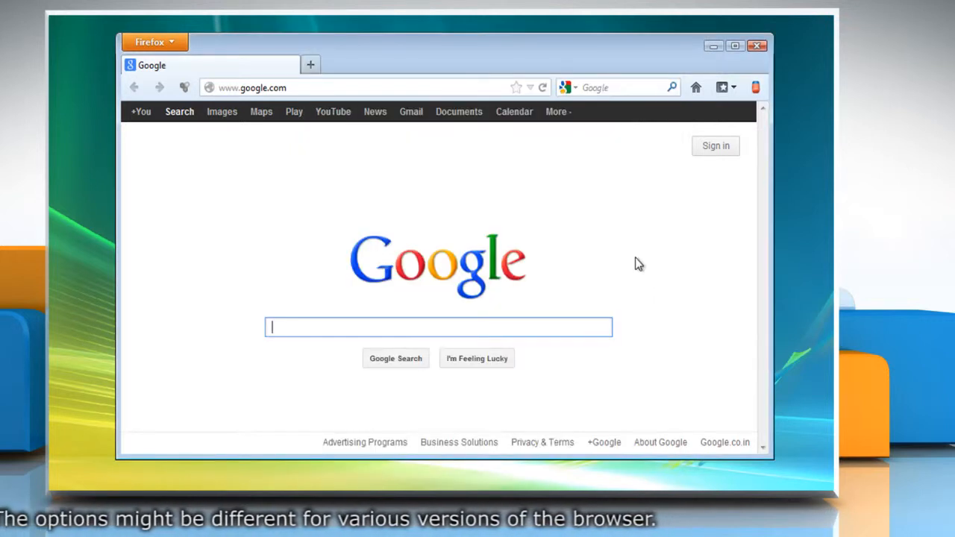